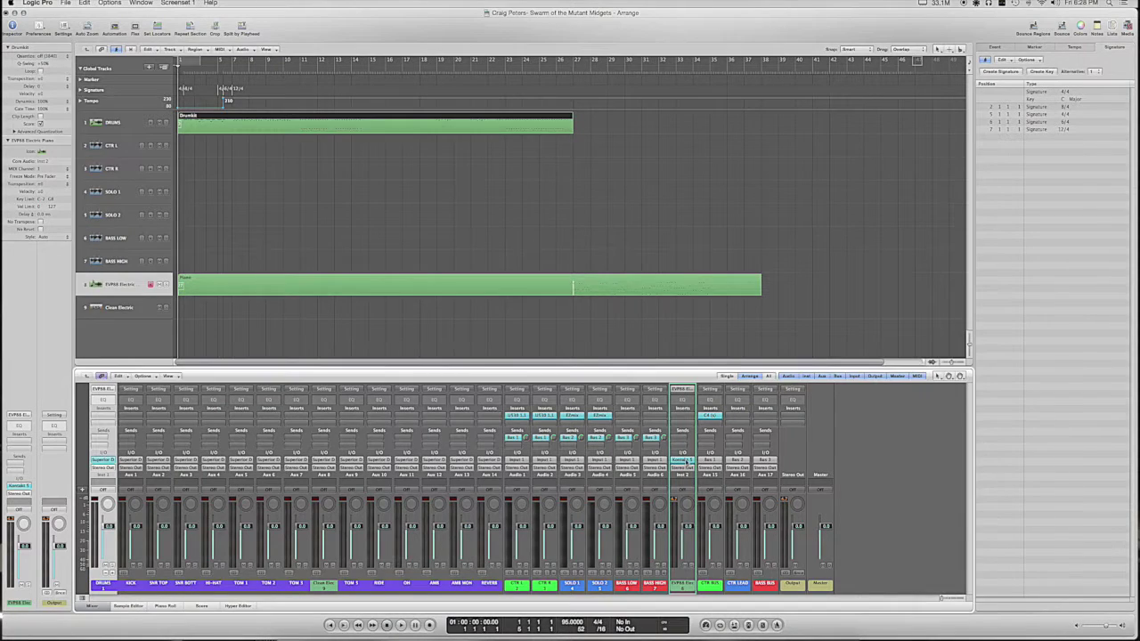
Set the electric piano track's MIDI Channel to All in the Inspector.
click(683, 459)
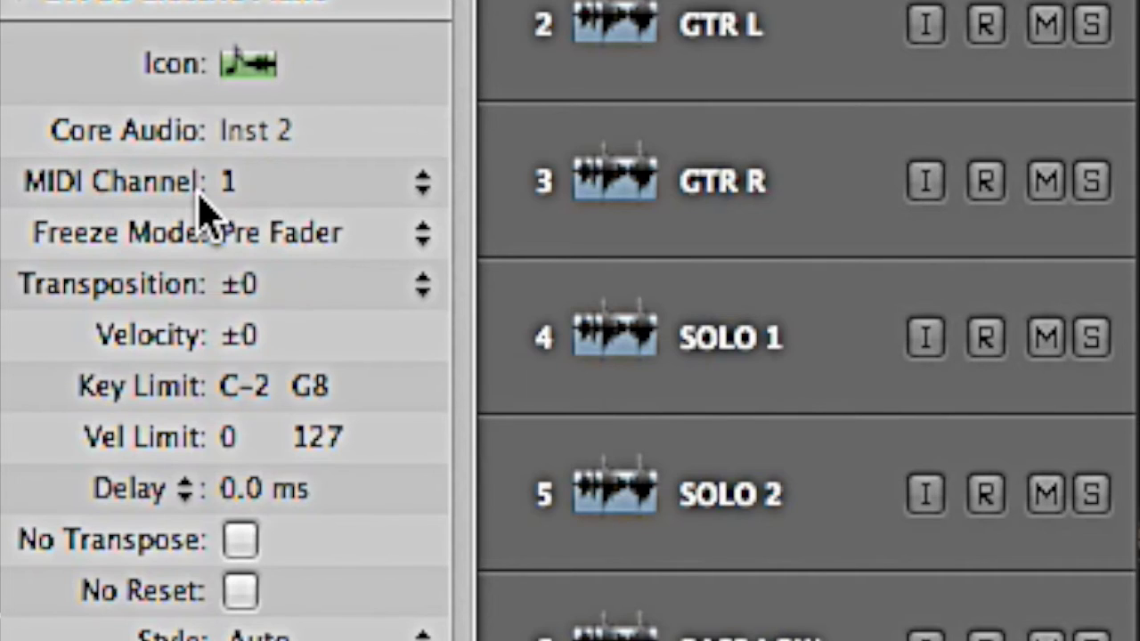
click(415, 198)
click(272, 140)
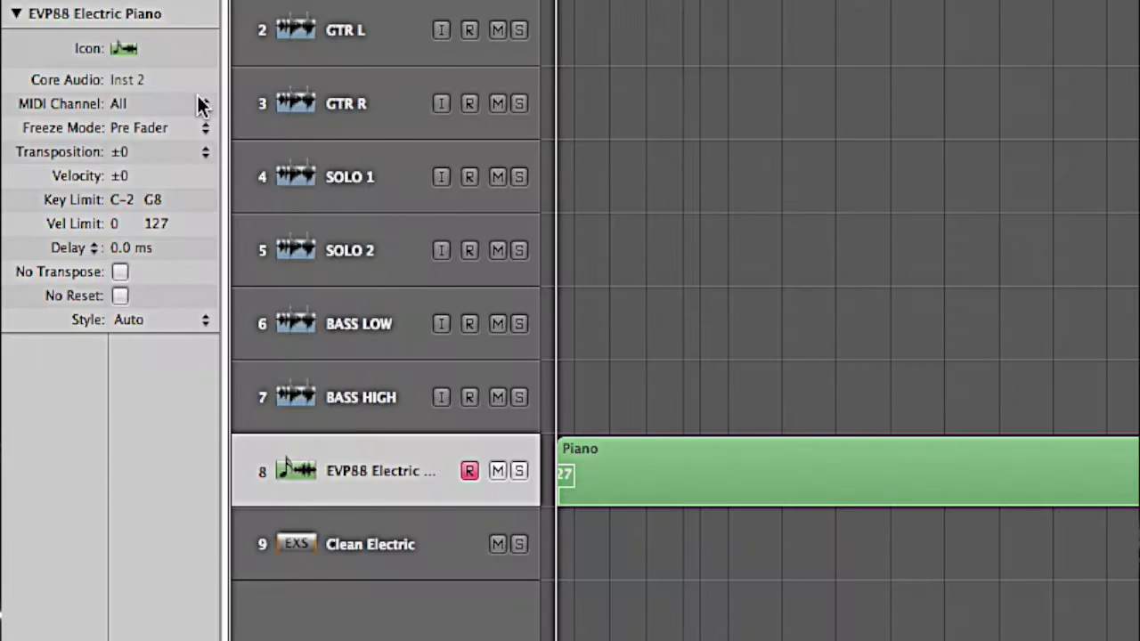
click(66, 169)
click(125, 125)
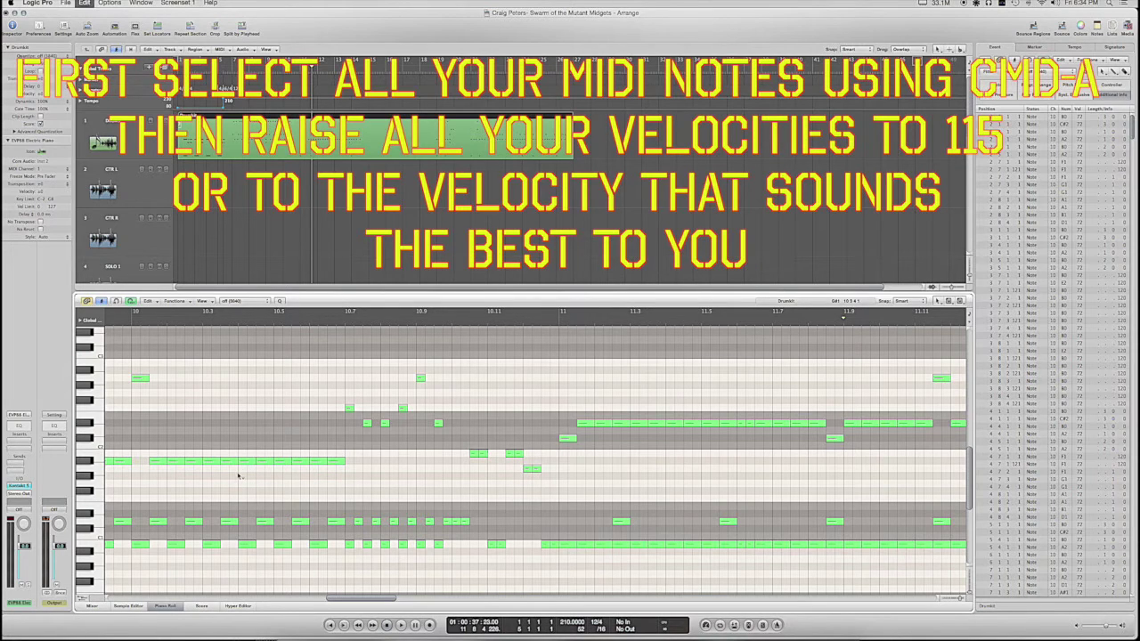
Select every drum note and drag their velocity up to roughly 116.
key(super+a)
drag(243, 464, 244, 438)
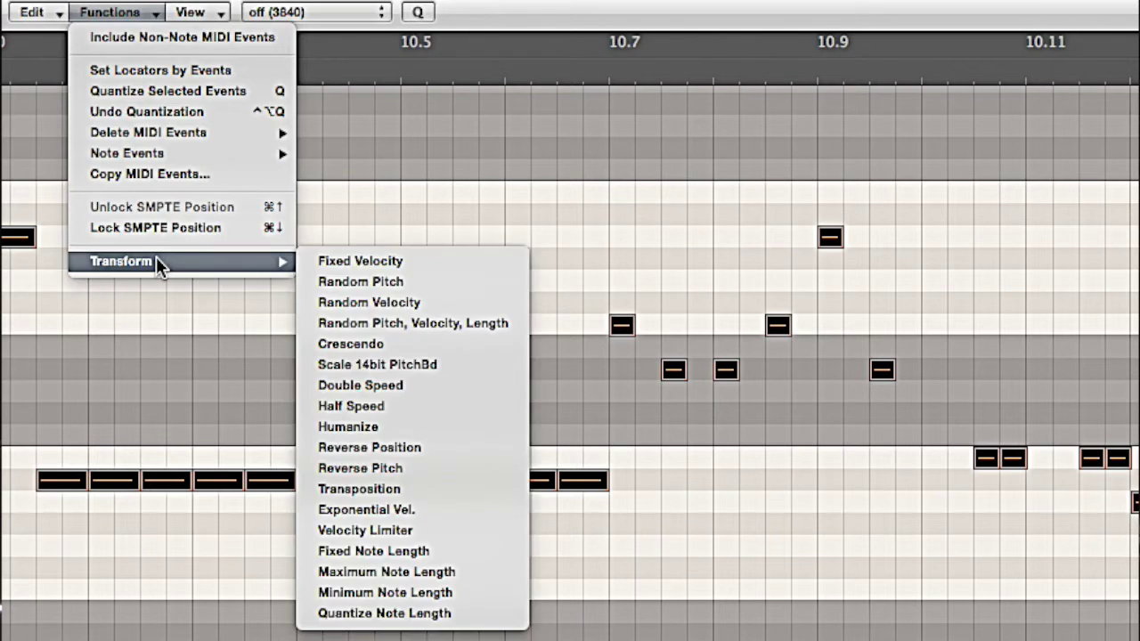
Apply Humanize to the drum notes with Position ±Rand 17 and Velocity ±Rand 5.
mouse_move(149, 269)
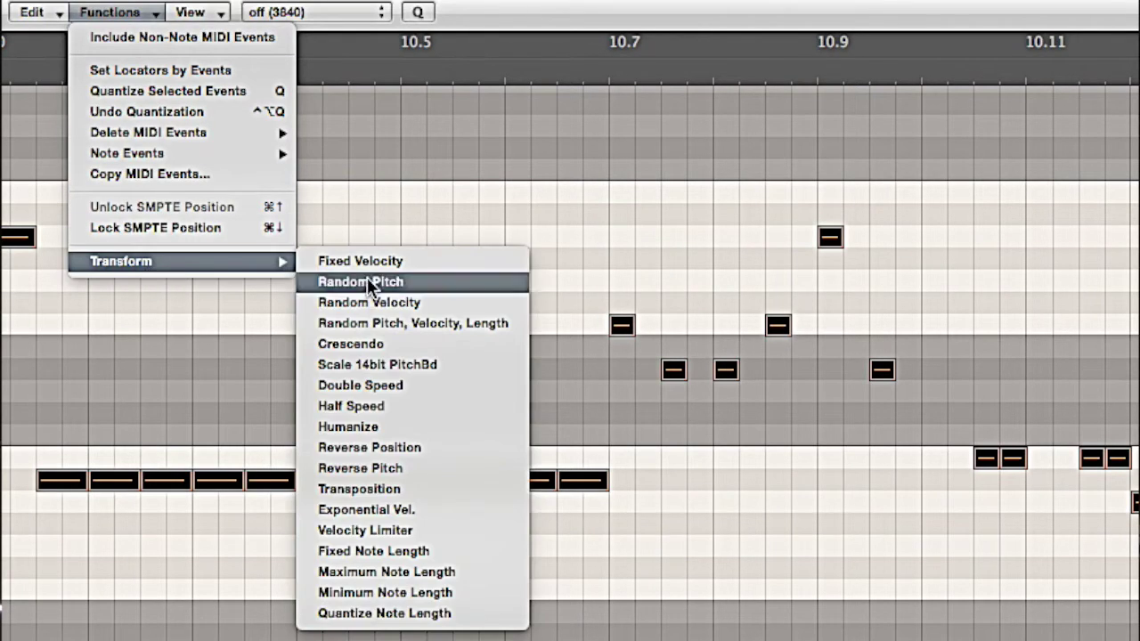
click(377, 428)
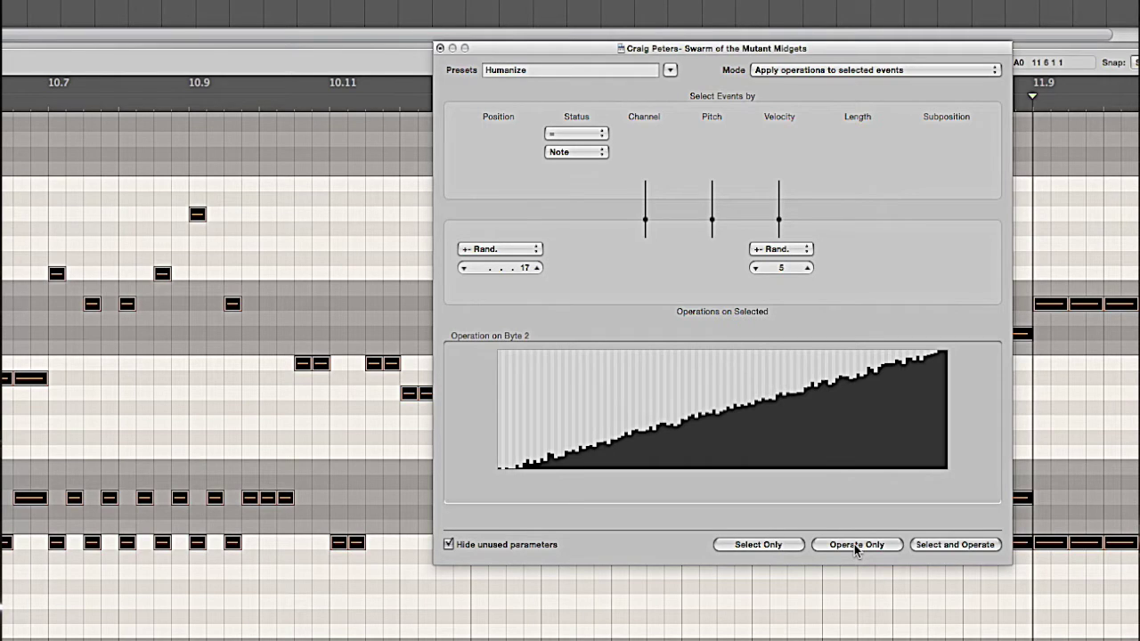
click(854, 544)
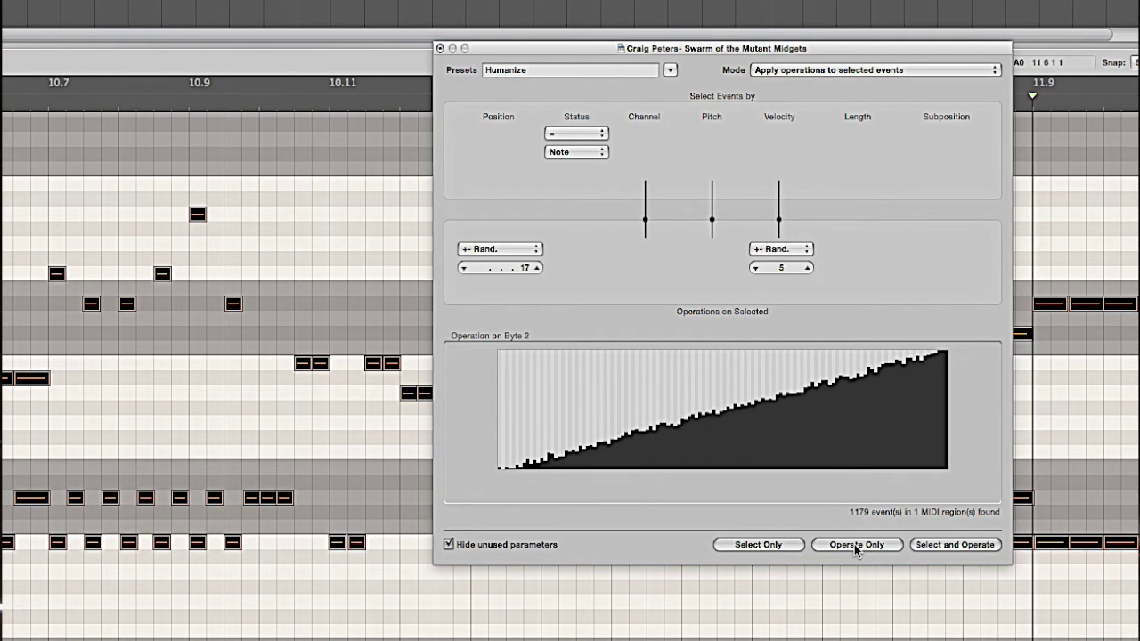
Close the Humanize window, inspect a single A#1 drum note, then clear the selection.
click(440, 48)
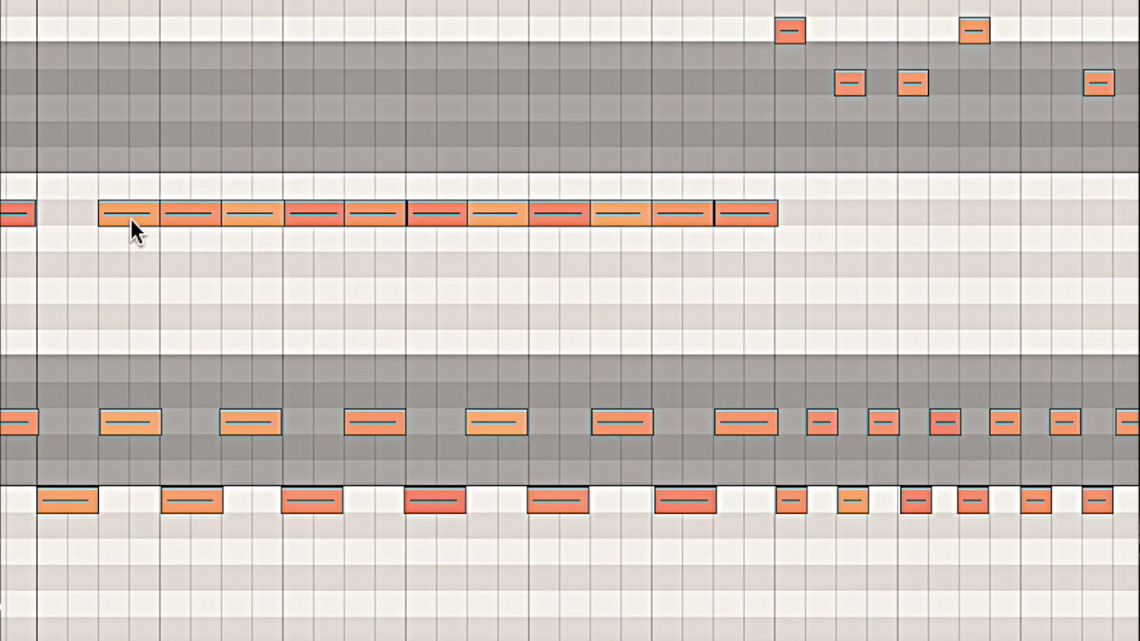
drag(133, 214, 248, 214)
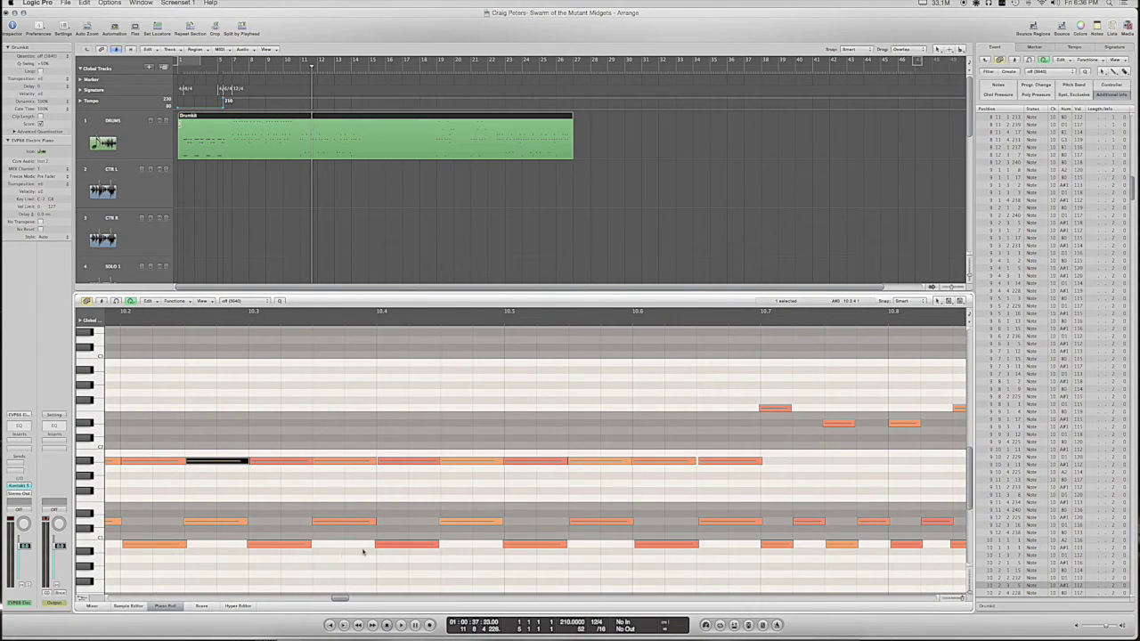
scroll(343, 495, down, 5)
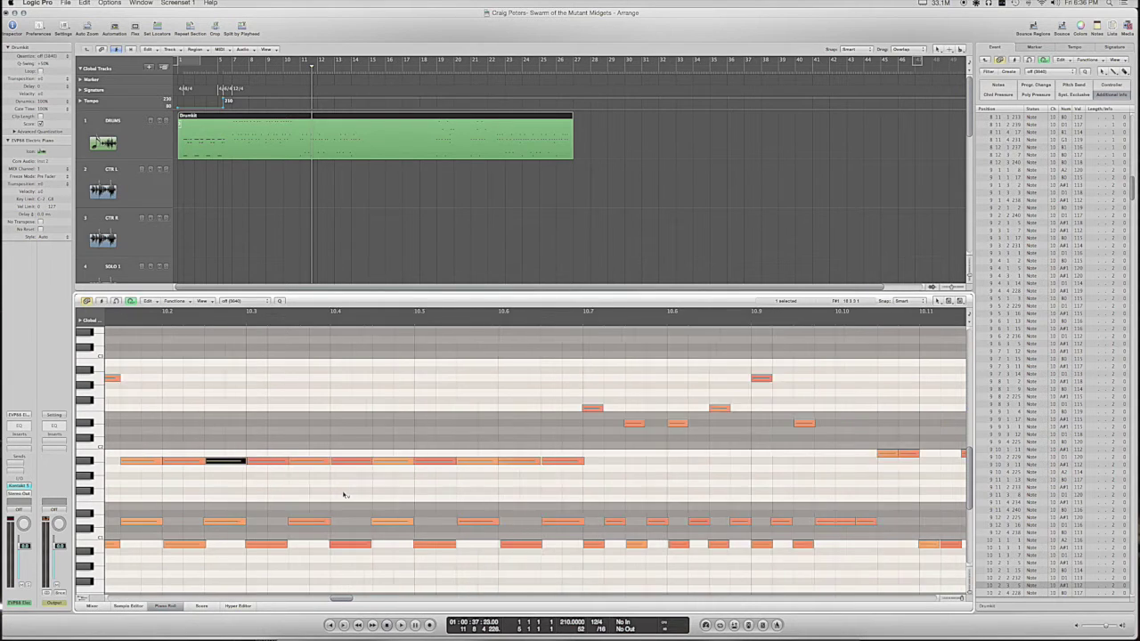
click(273, 487)
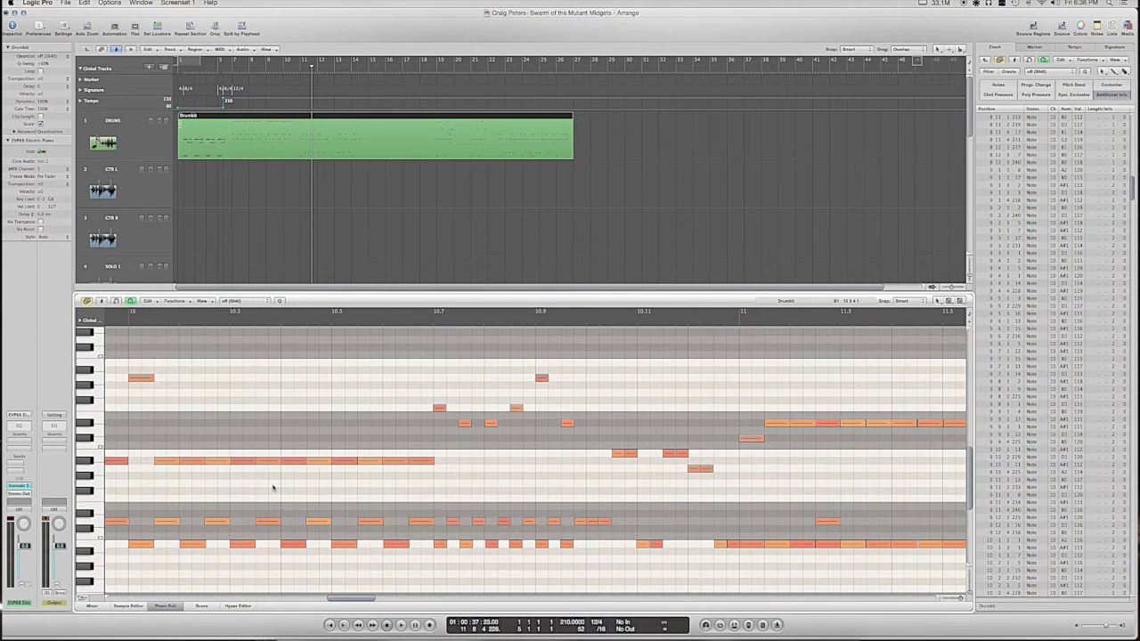
Humanize all 1179 drum notes again with Position ±Rand set to 10, then deselect.
key(super+a)
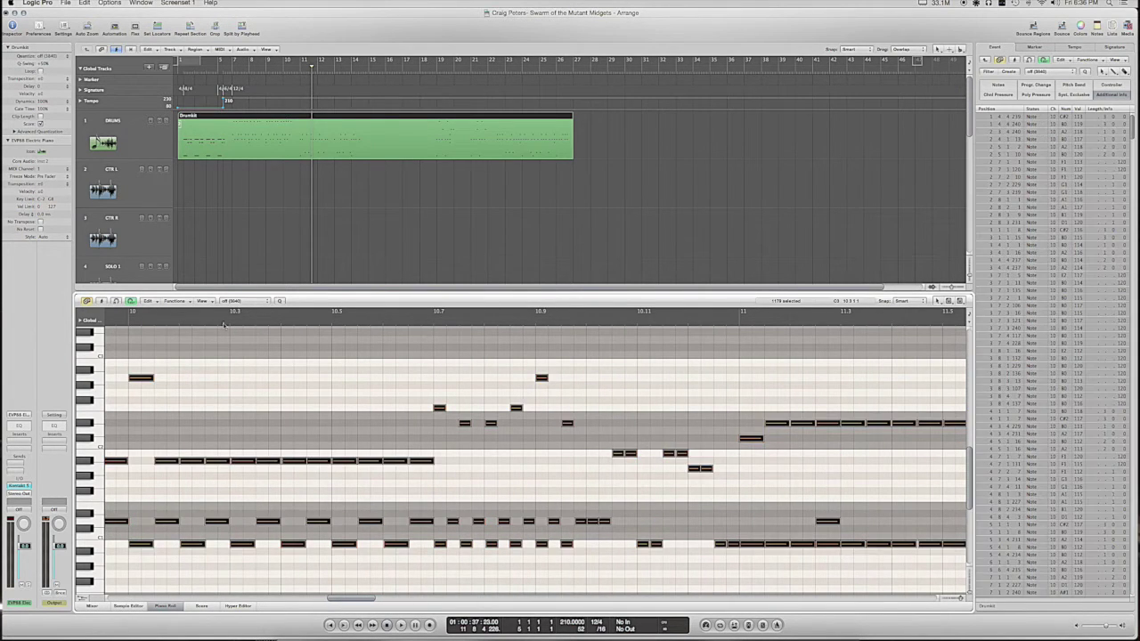
click(184, 303)
mouse_move(199, 388)
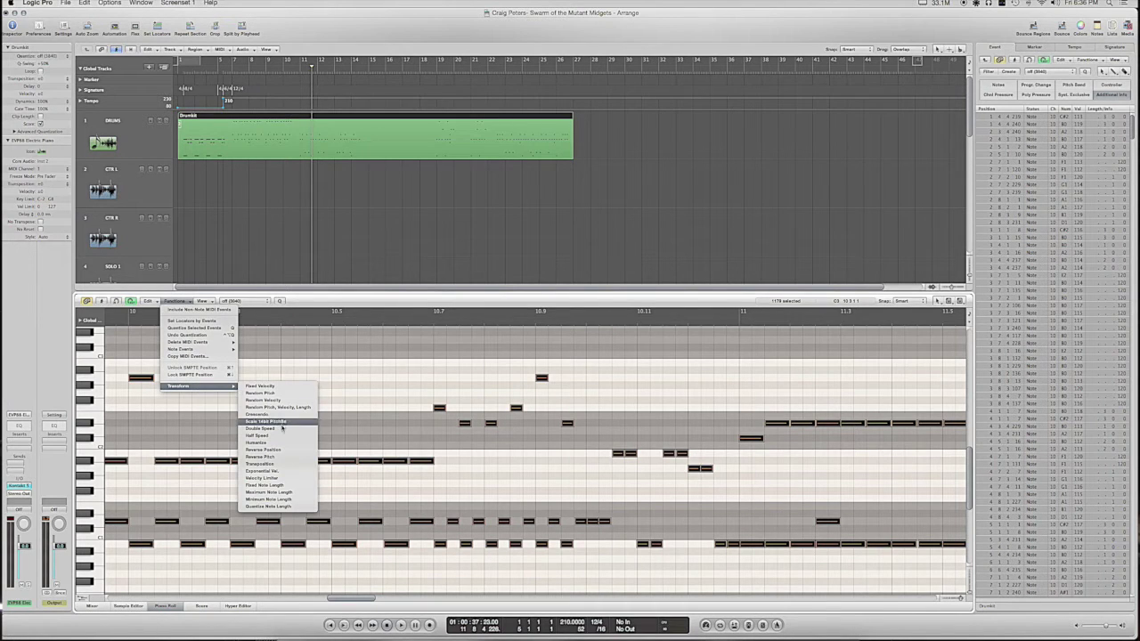
click(260, 443)
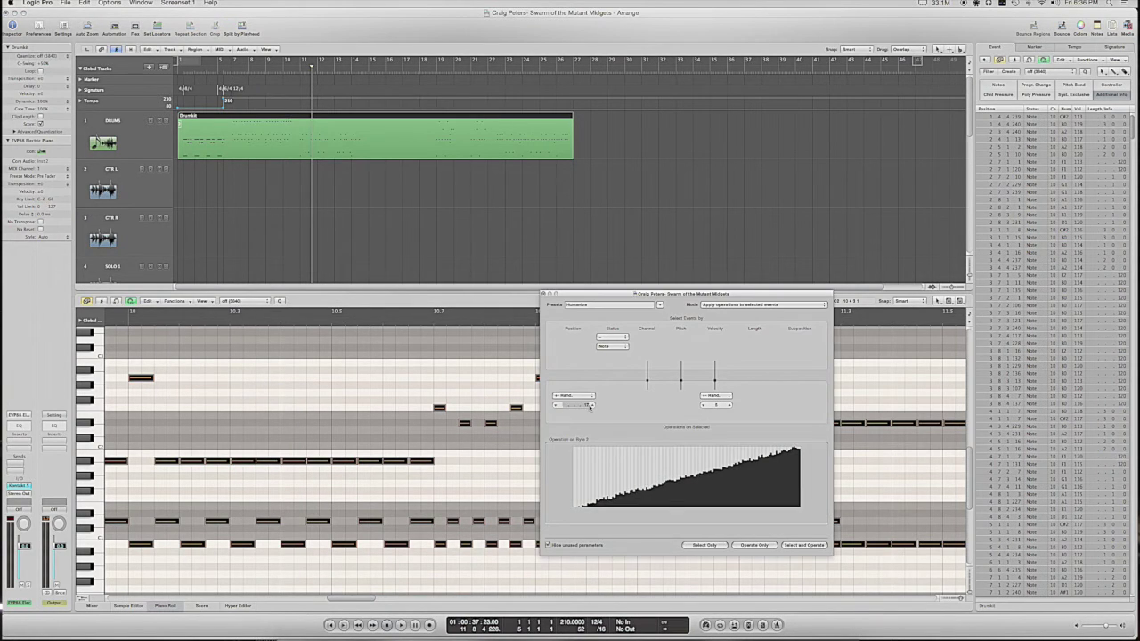
drag(587, 405, 588, 392)
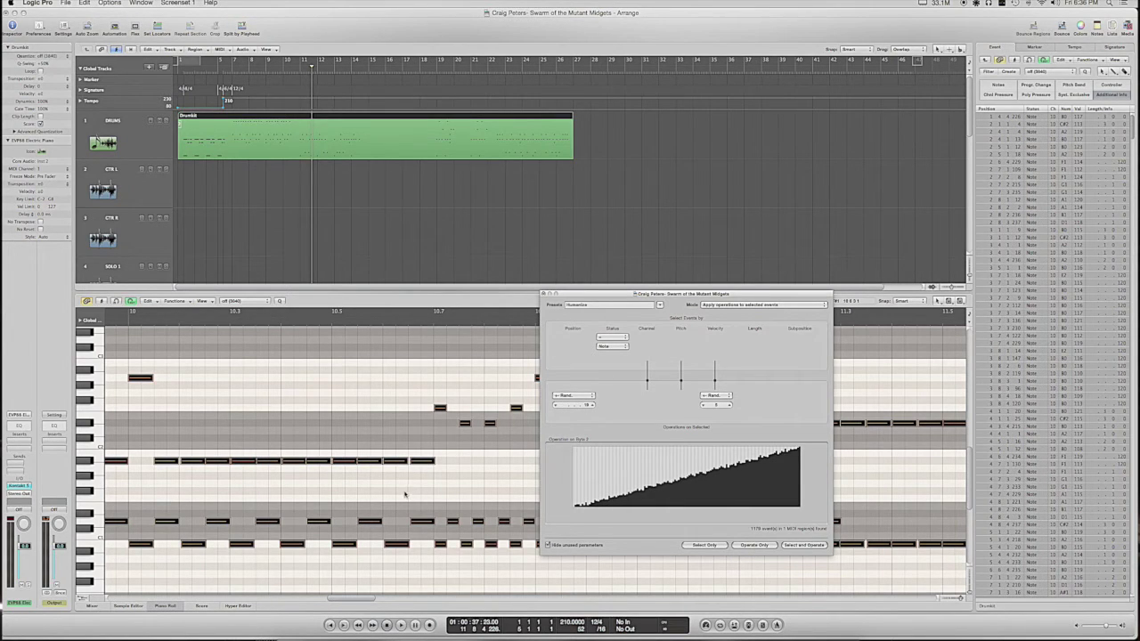
click(543, 294)
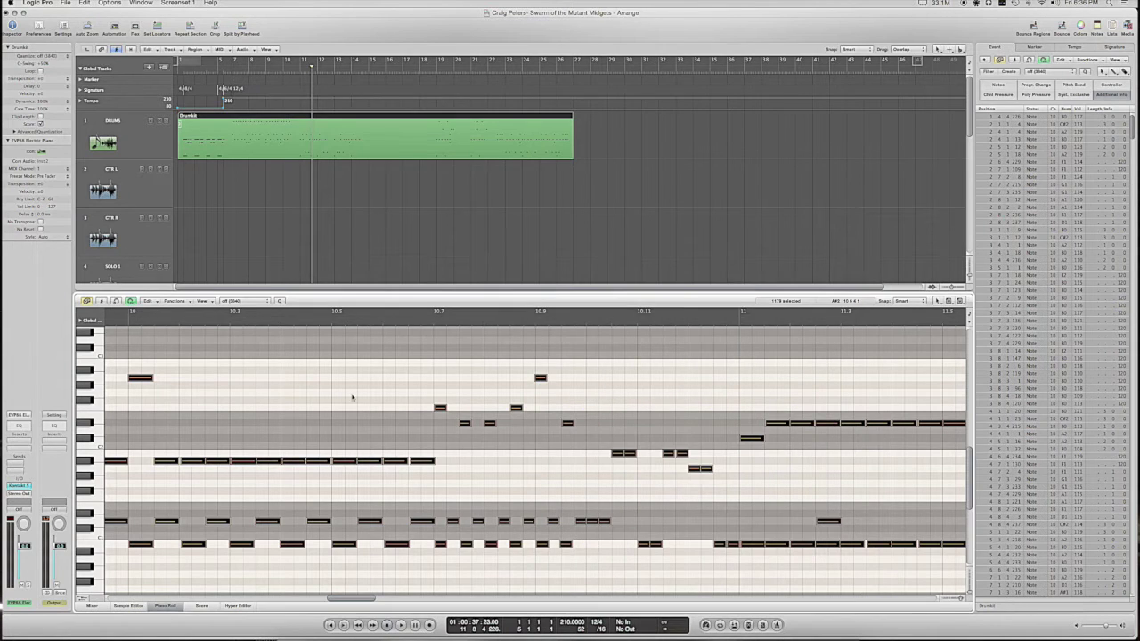
click(310, 407)
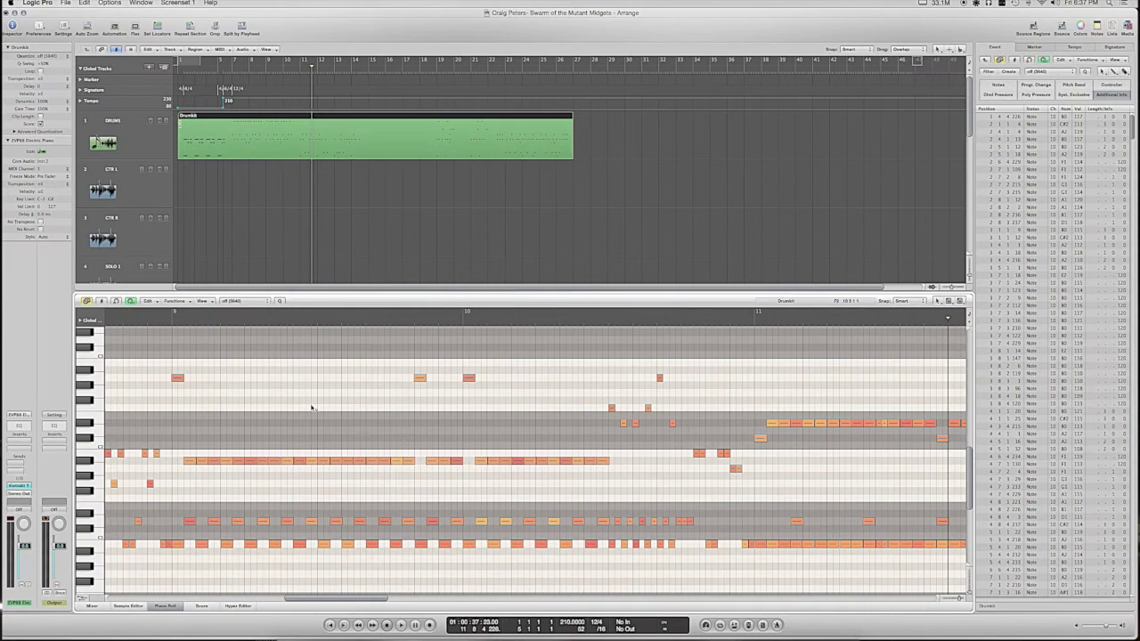
Play back the humanized drums starting from bar 9.
double_click(172, 325)
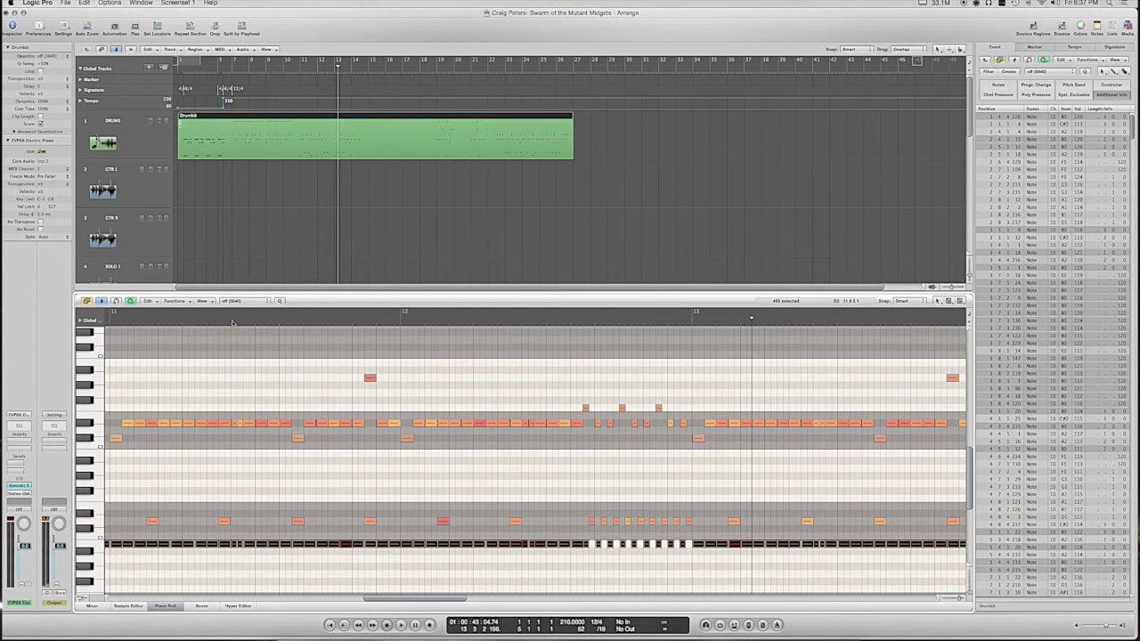
Apply Fixed Velocity 125 to the 463 selected kick drum notes.
click(181, 301)
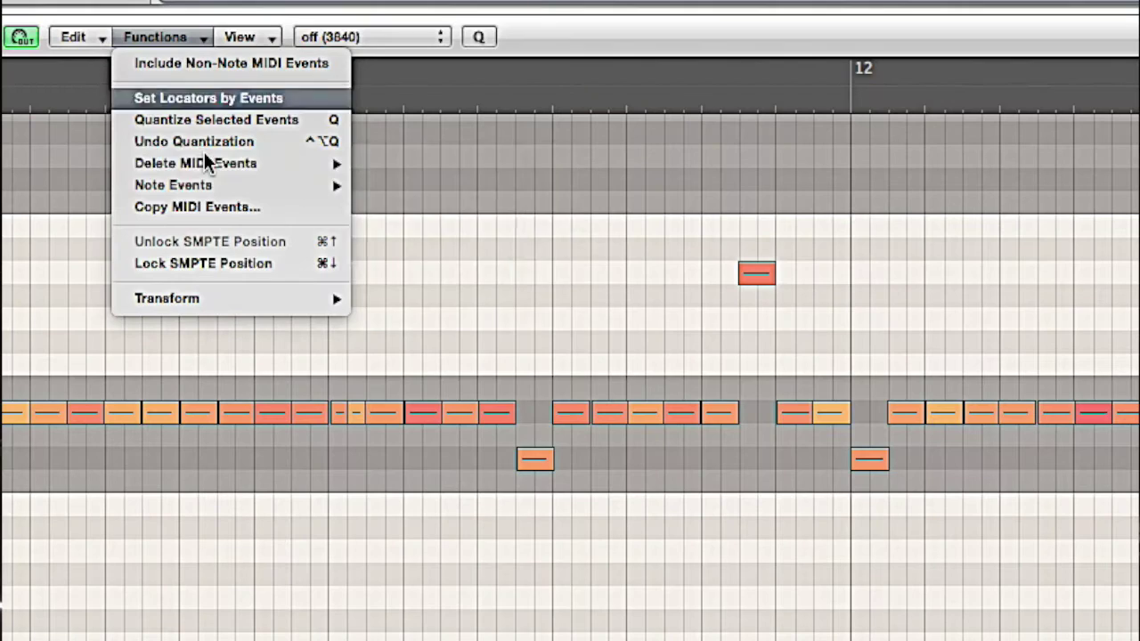
mouse_move(223, 299)
click(441, 300)
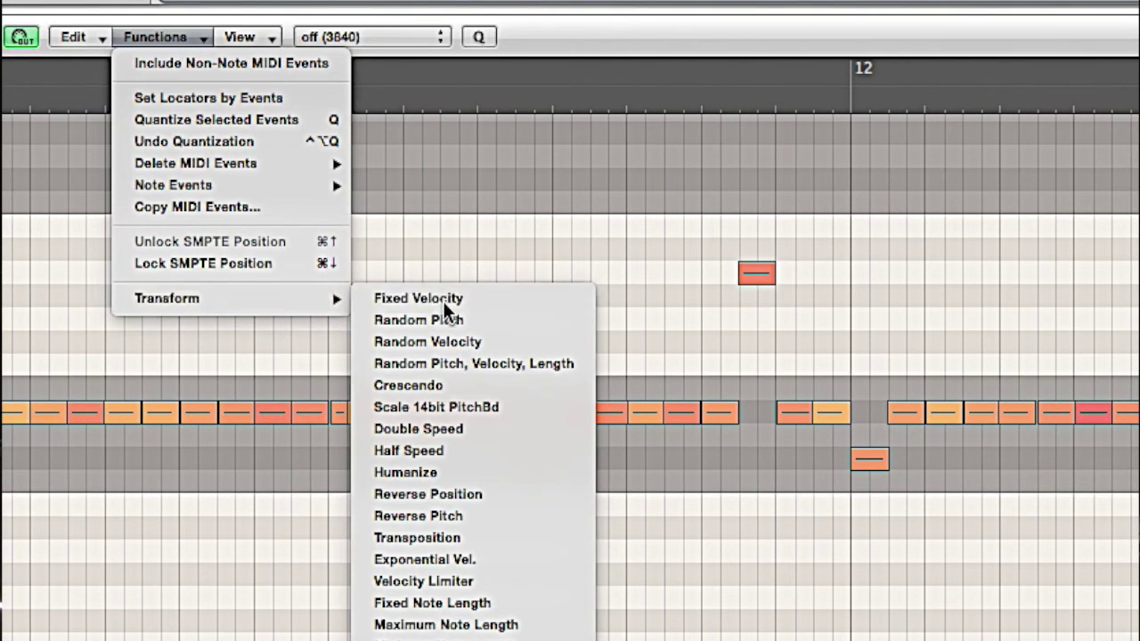
drag(699, 269, 700, 249)
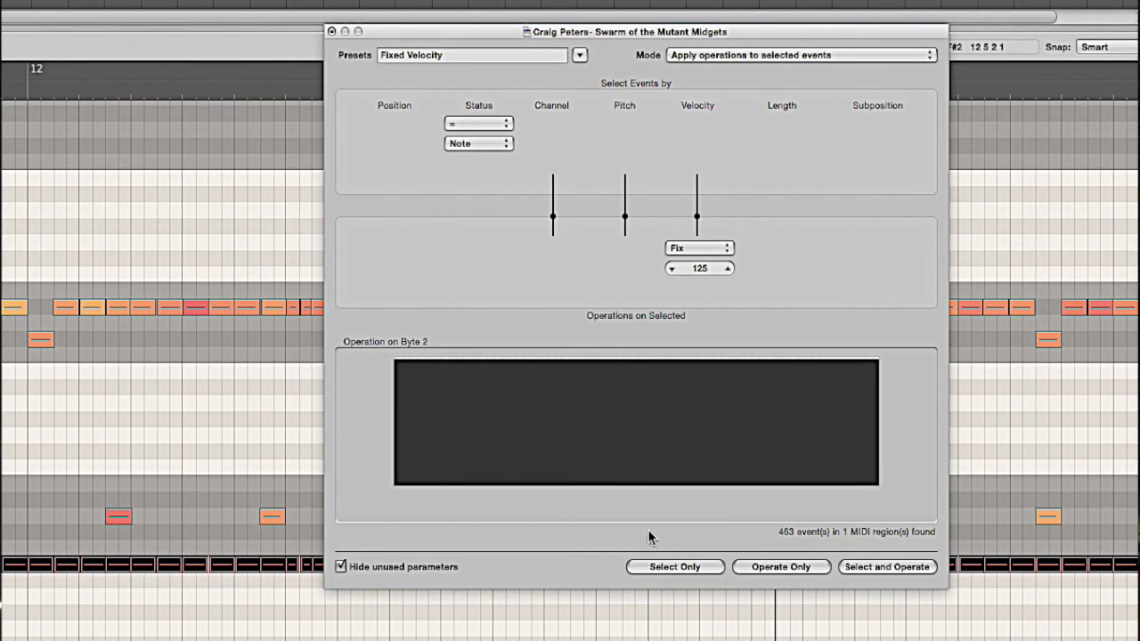
click(332, 31)
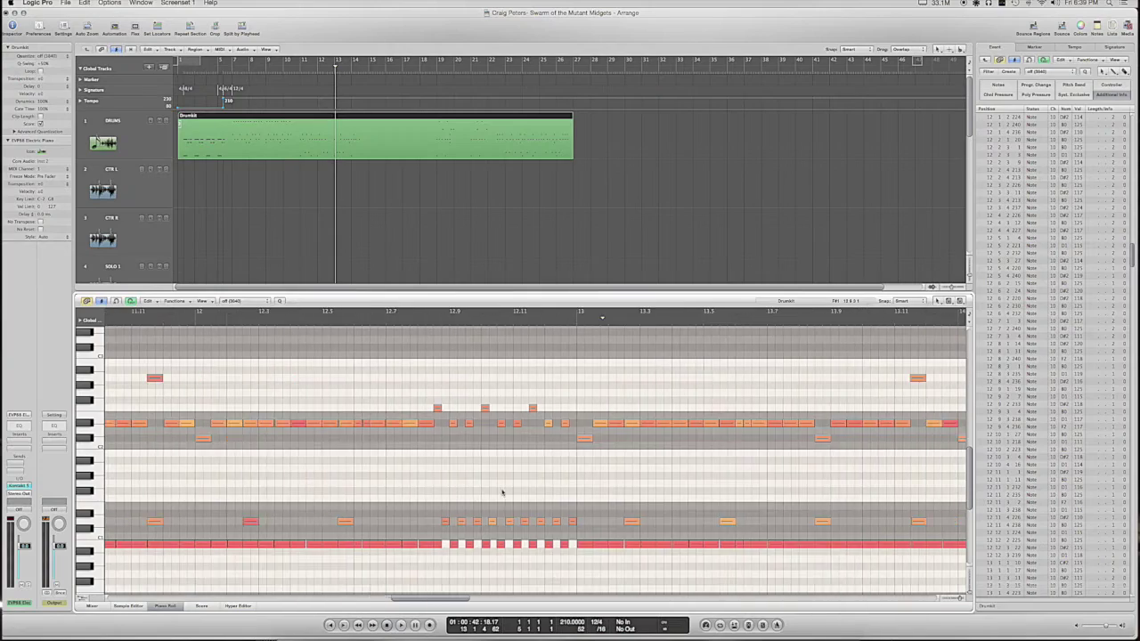
Play the drums, then drag the bar-15 blast-beat snare velocities down to about 101.
key(super+Left)
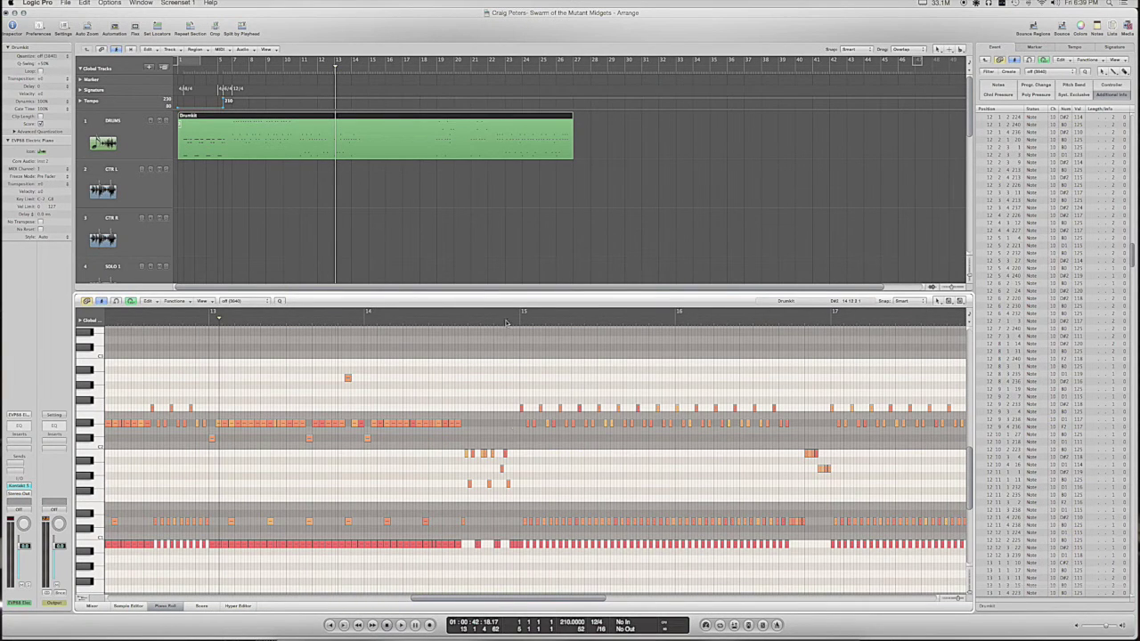
key(space)
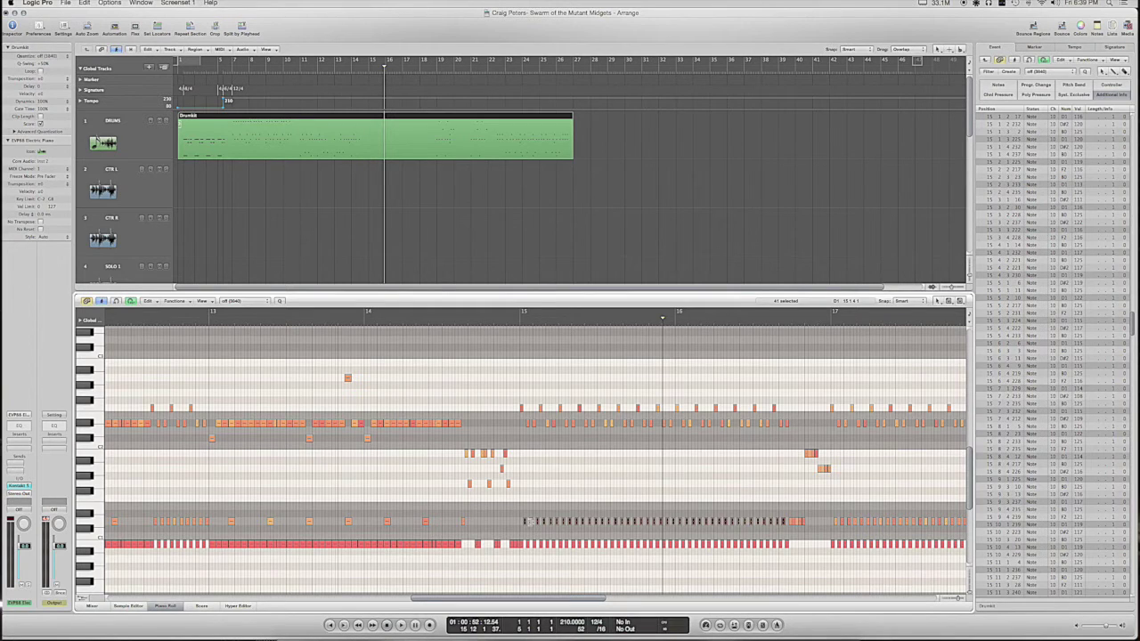
scroll(536, 521, up, 3)
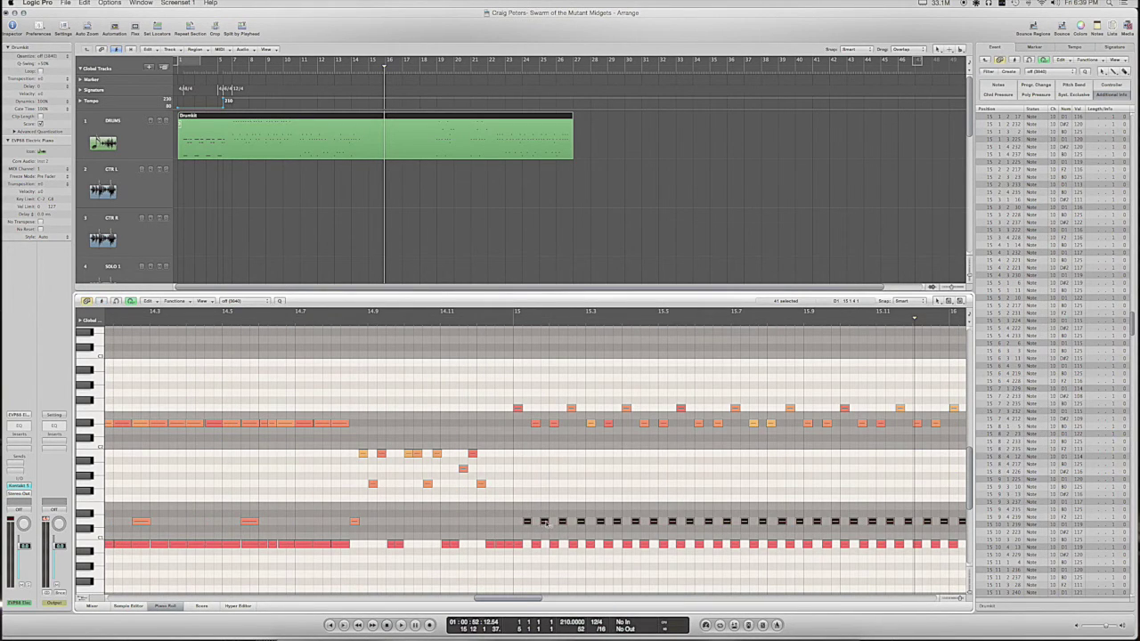
click(546, 521)
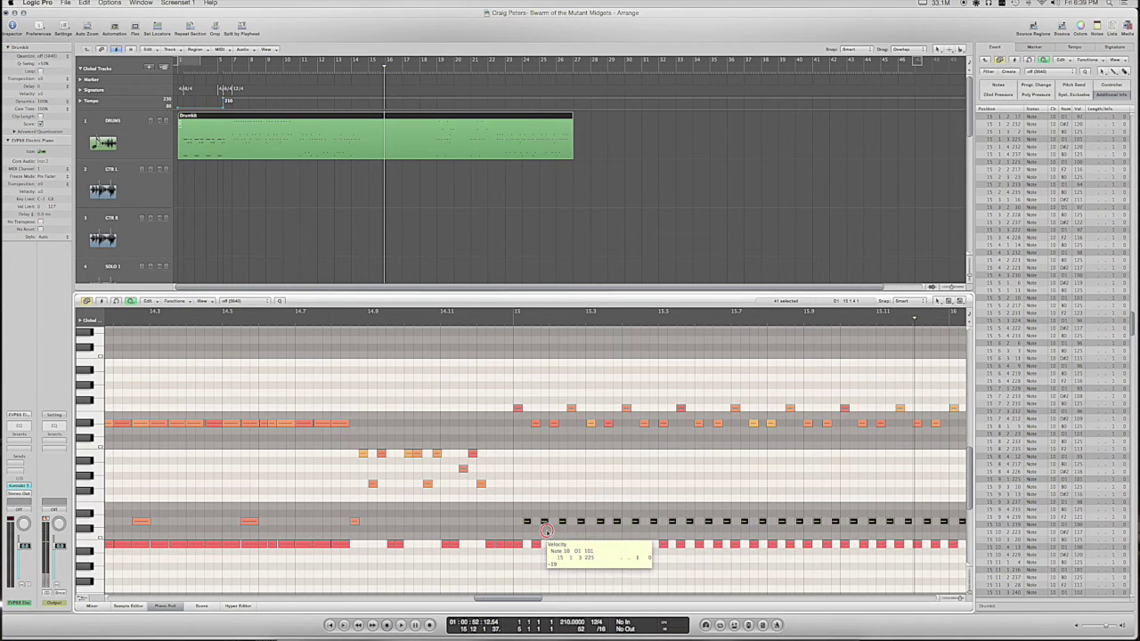
drag(546, 529, 547, 532)
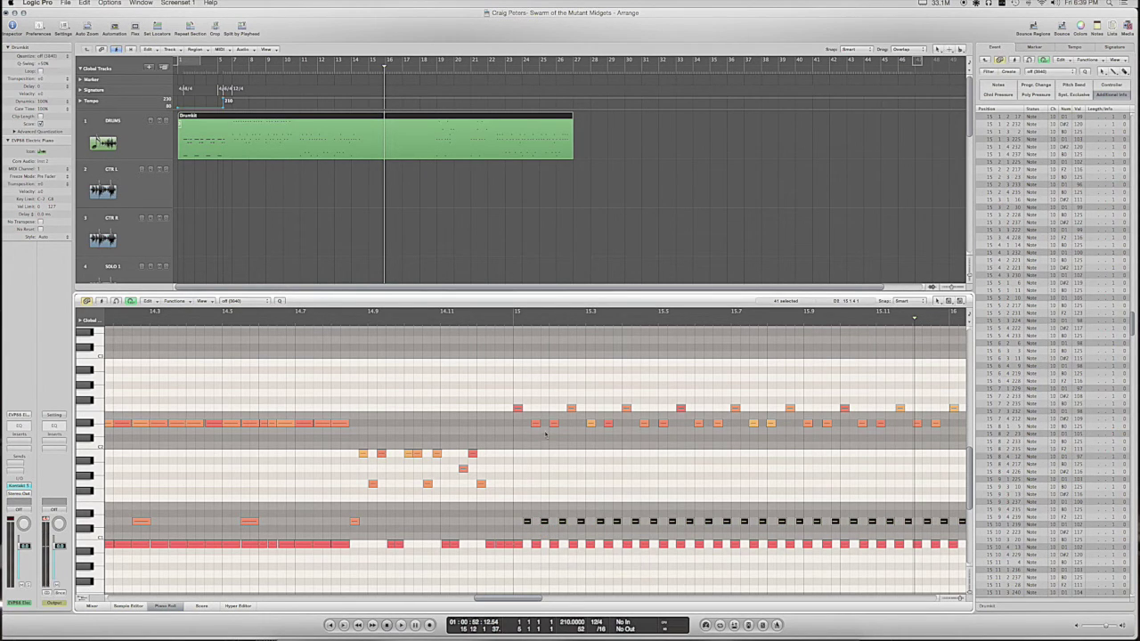
click(503, 323)
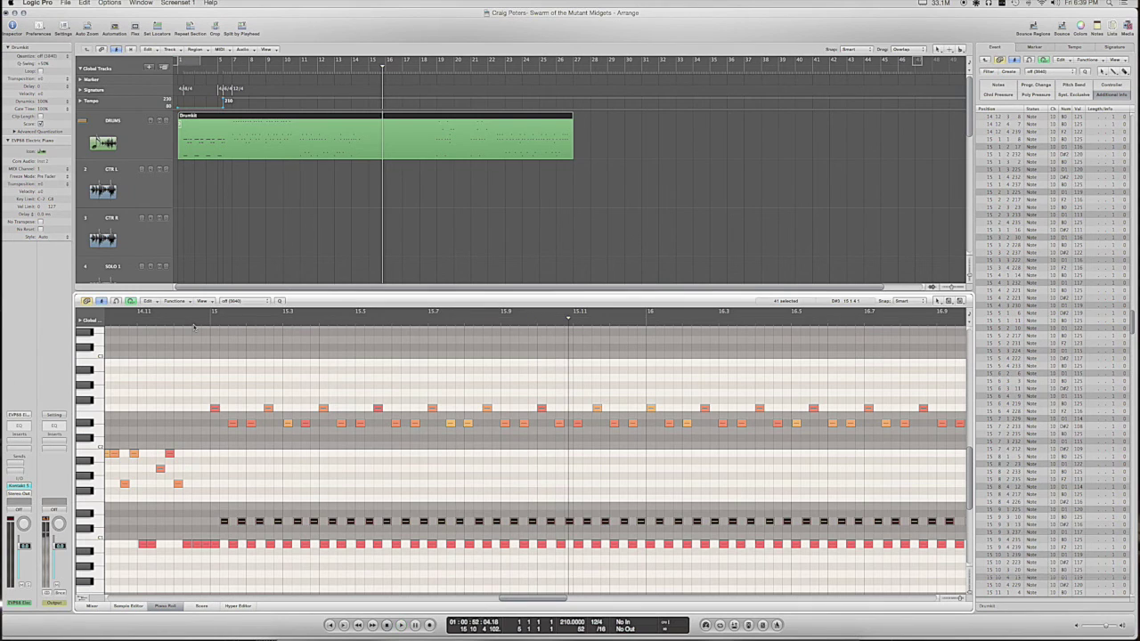
Redo the blast-beat snare velocity reduction from the Edit menu.
click(85, 3)
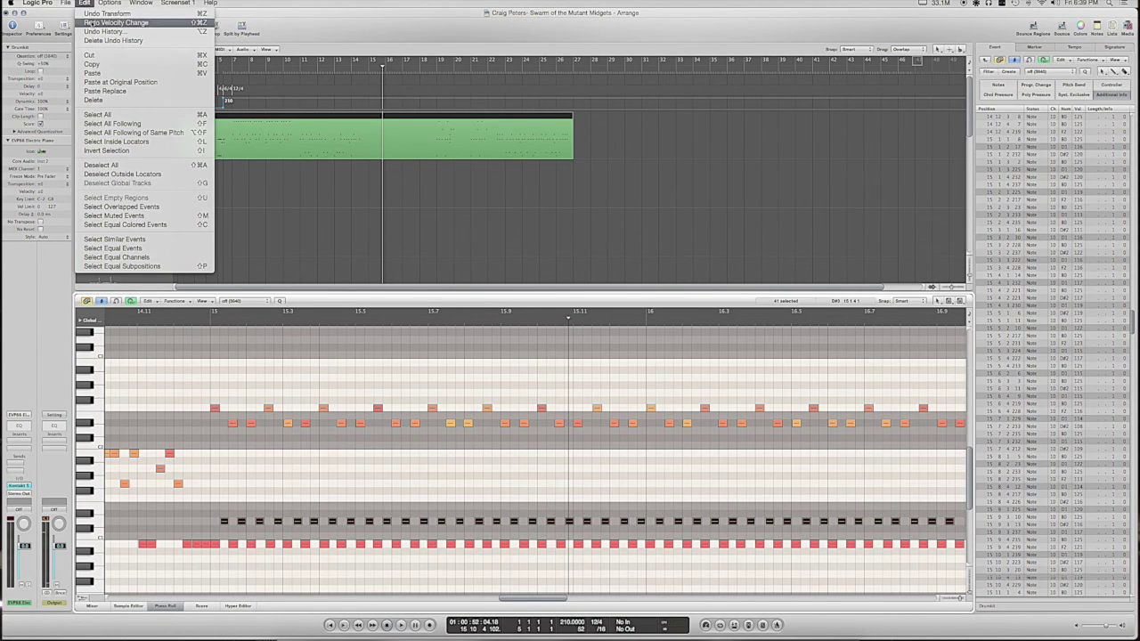
click(93, 23)
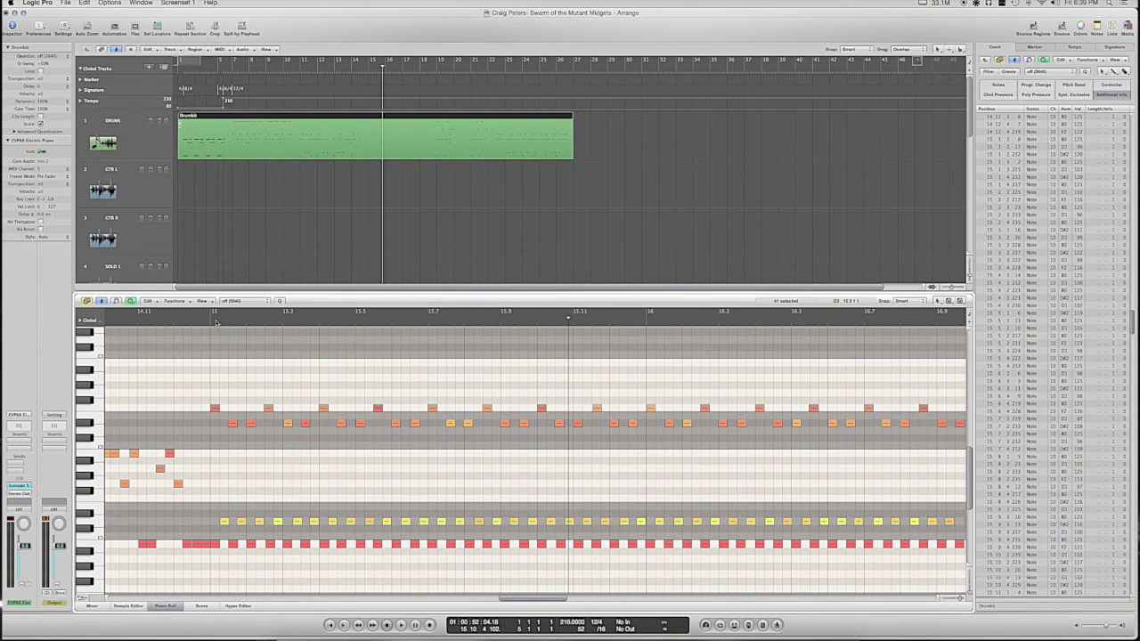